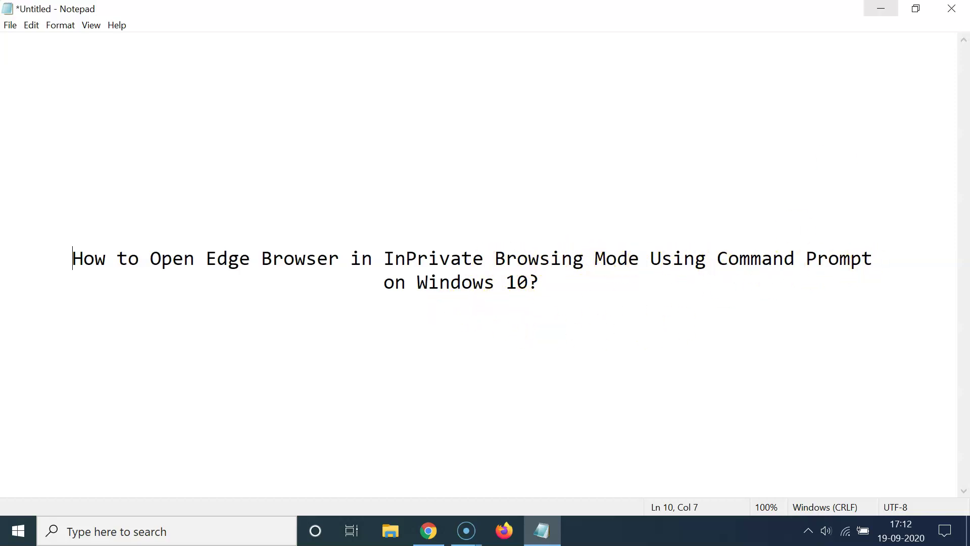
# - Minimize the Notepad tutorial-title note to reveal the desktop
pyautogui.click(881, 8)
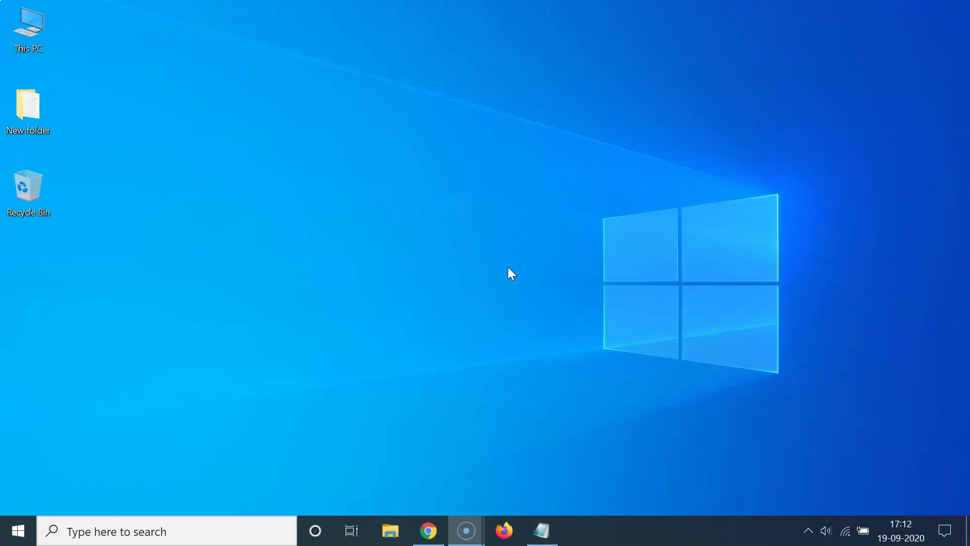
# - Search Windows for 'command prompt' and launch the Command Prompt best match
pyautogui.click(175, 531)
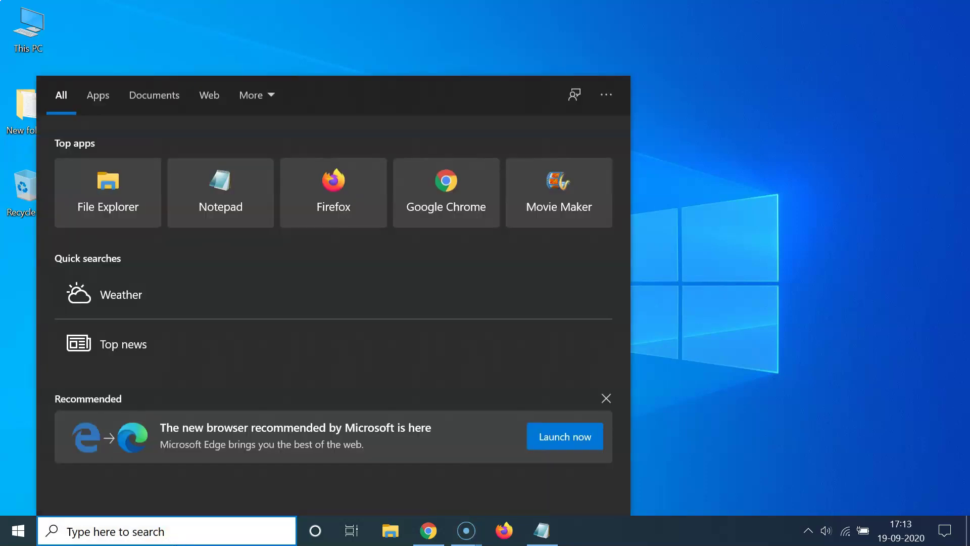
pyautogui.write('command prom')
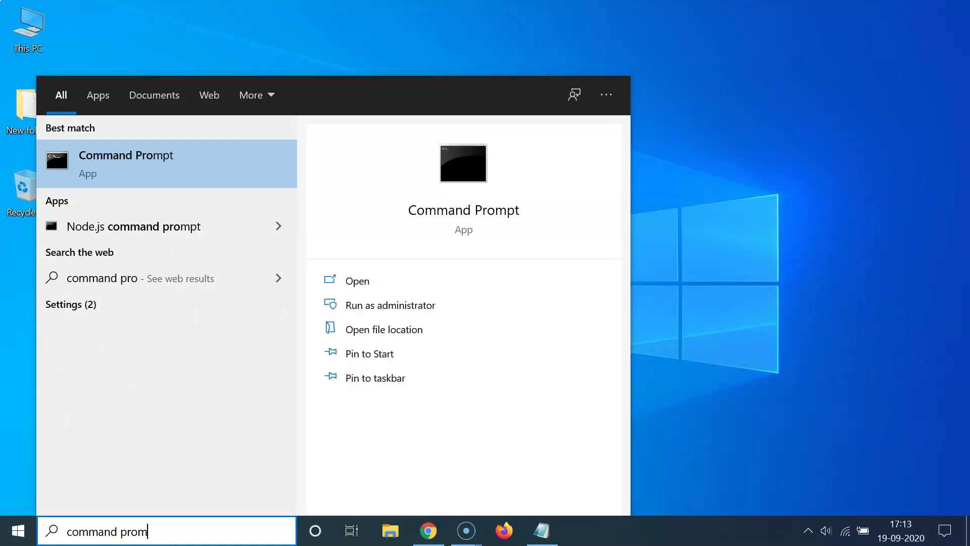
pyautogui.write('pt')
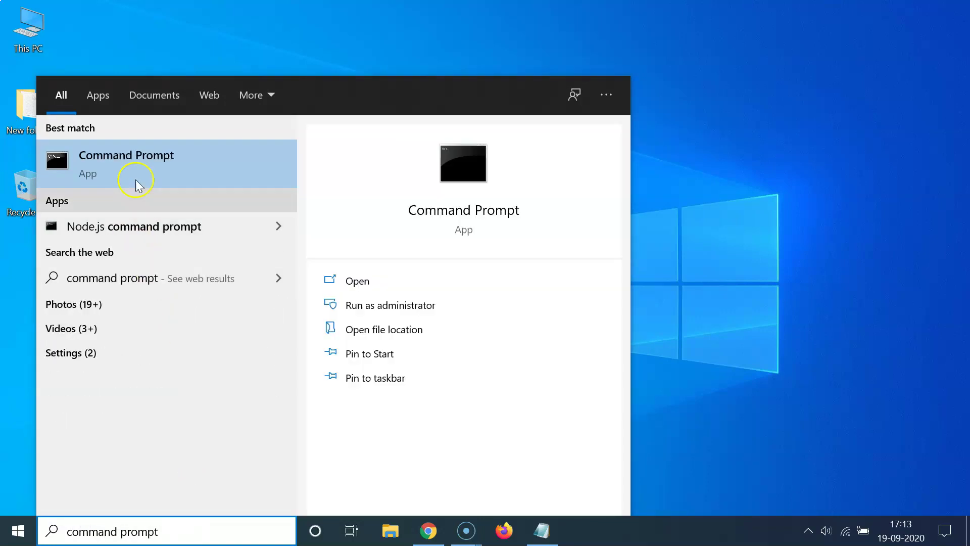
pyautogui.click(187, 157)
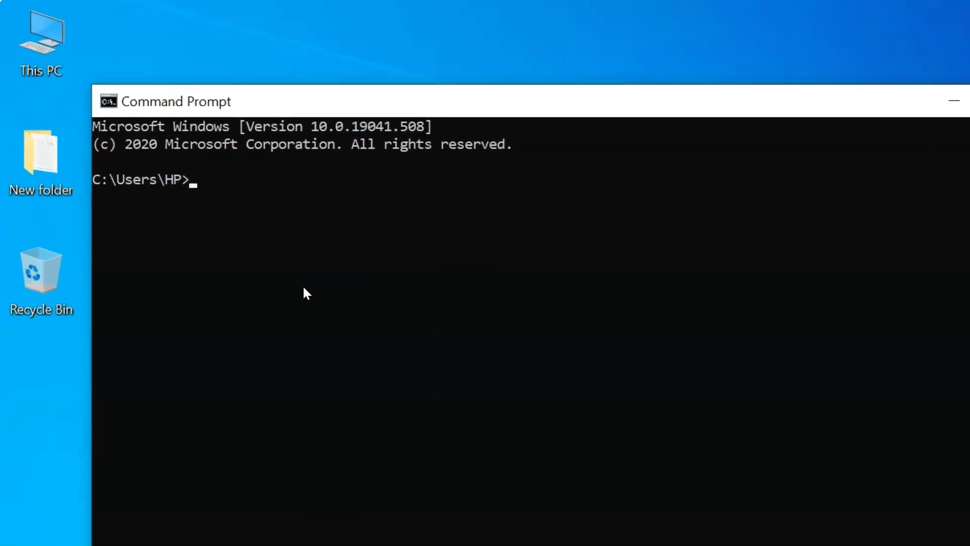
pyautogui.write('start')
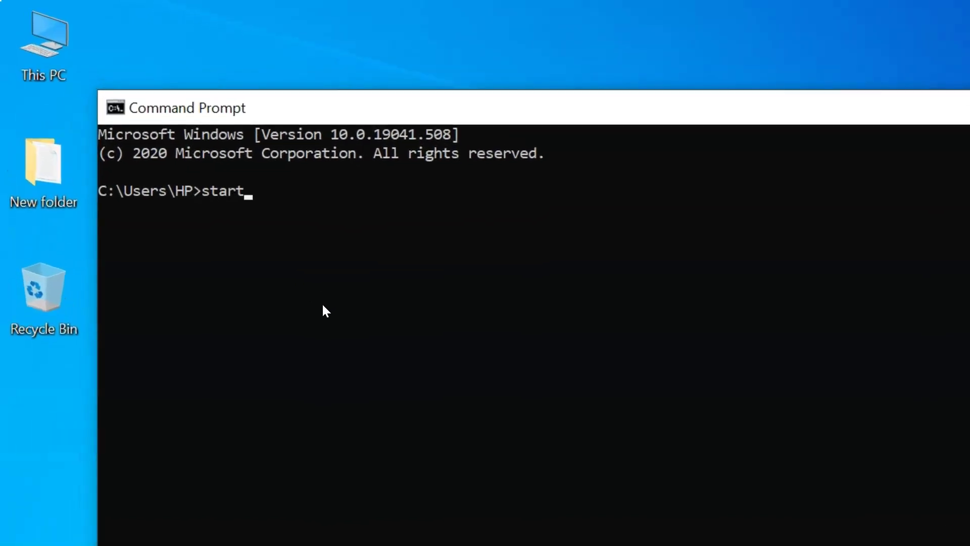
pyautogui.write(' msedge')
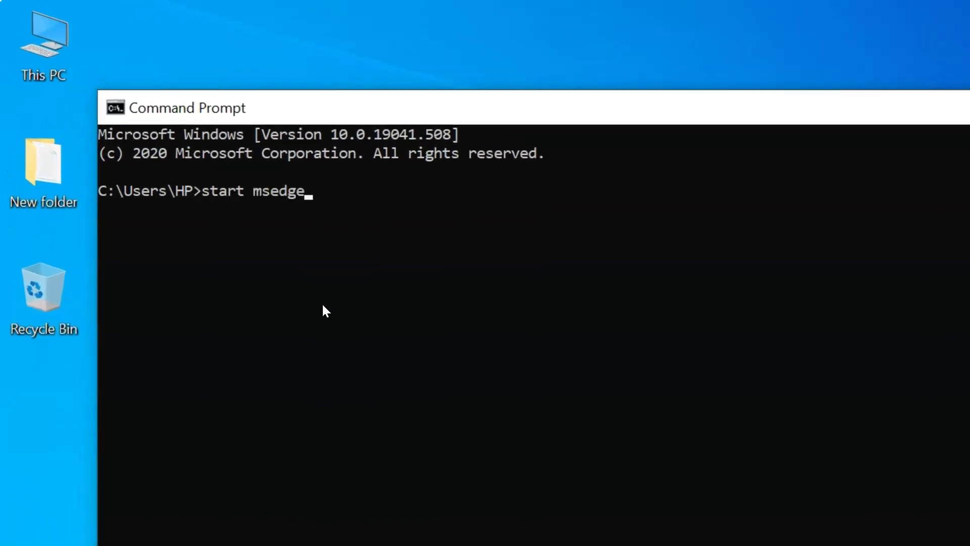
pyautogui.write(' -in')
pyautogui.write('private')
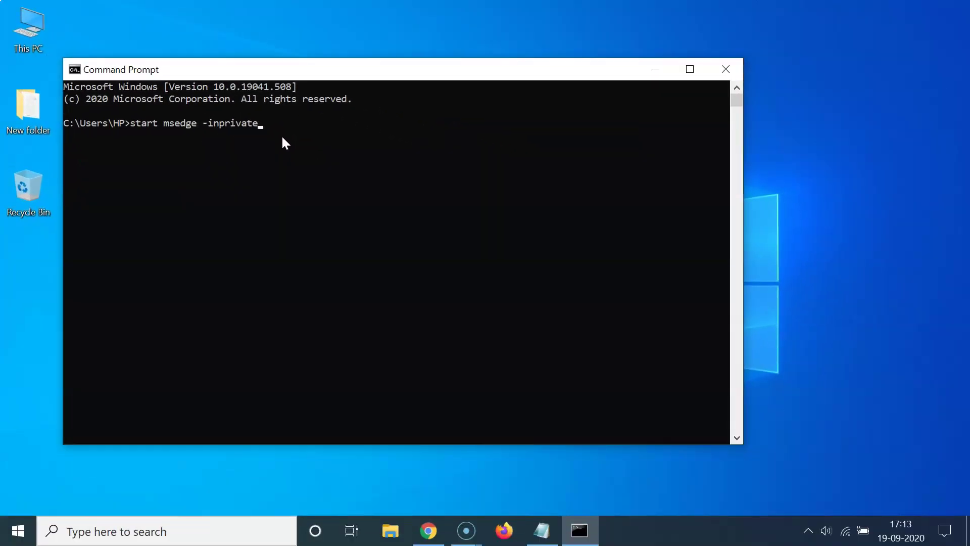
# - Run the msedge InPrivate command to open an InPrivate Edge window
pyautogui.press('Return')
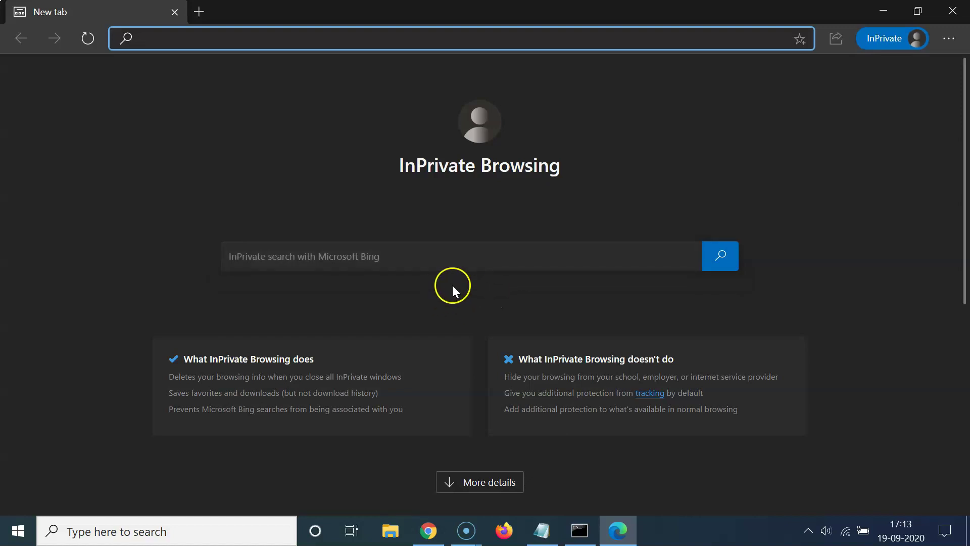
pyautogui.scroll(-2, 489, 280)
pyautogui.scroll(2, 468, 214)
pyautogui.scroll(-2, 613, 182)
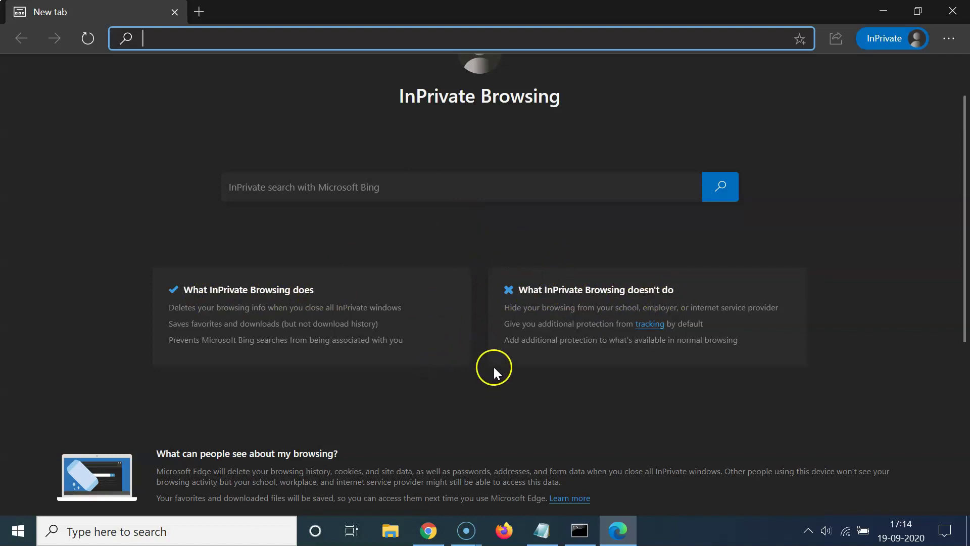
pyautogui.scroll(-2, 493, 370)
pyautogui.scroll(-2, 502, 323)
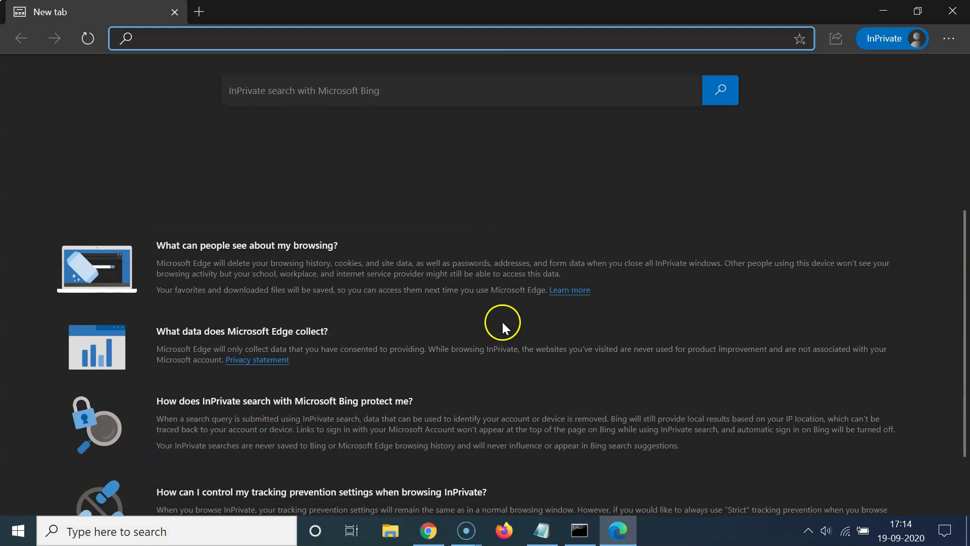
pyautogui.scroll(-2, 503, 322)
pyautogui.scroll(4, 488, 326)
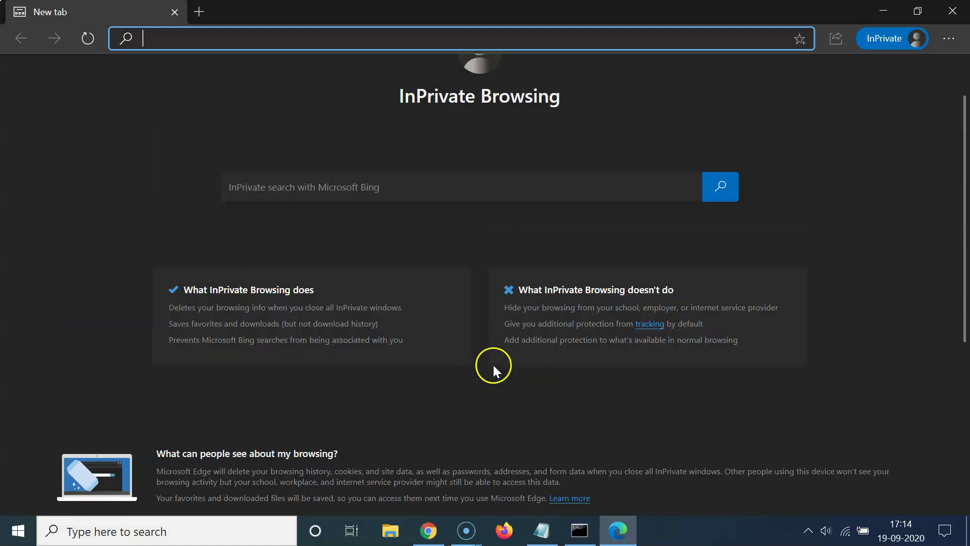
# - Restore the Notepad tutorial-title note from the taskbar in front of Edge
pyautogui.click(542, 530)
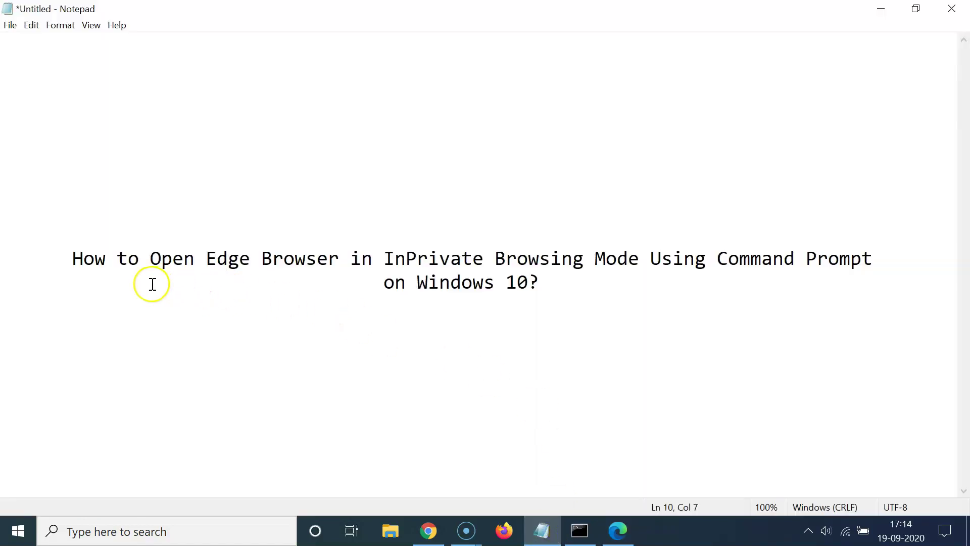